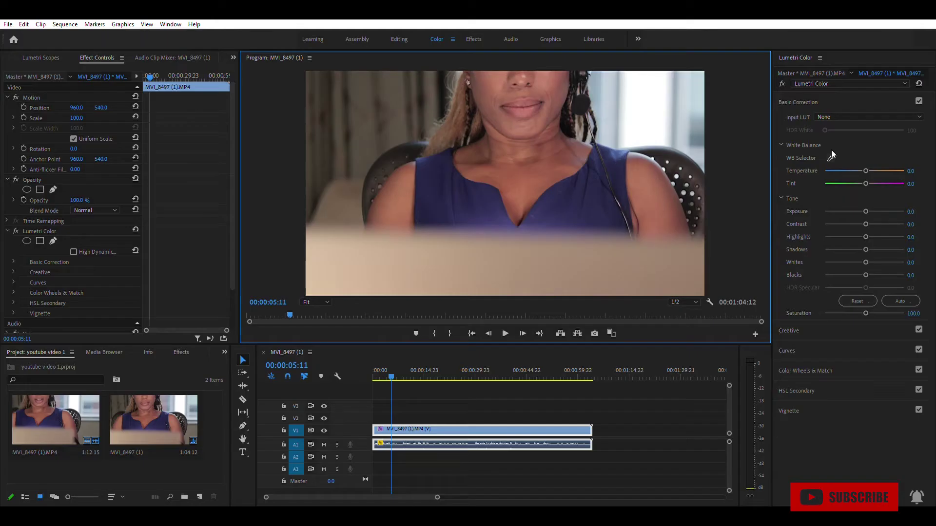
- Try to set the white balance by sampling the bright window area behind the woman
left_click(830, 157)
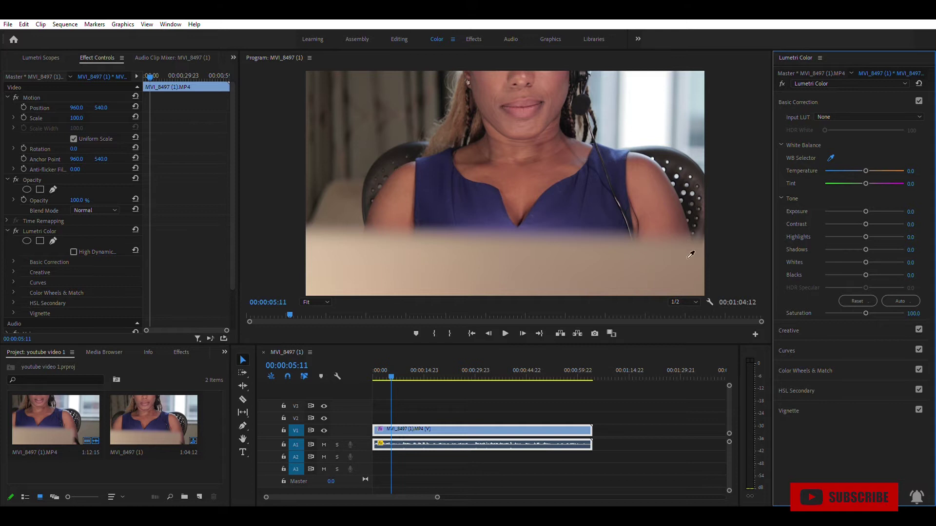
left_click(830, 157)
left_click(831, 154)
left_click(634, 101)
- Key the woman's skin tone in HSL Secondary and disable the key's saturation and luma ranges
left_click(802, 379)
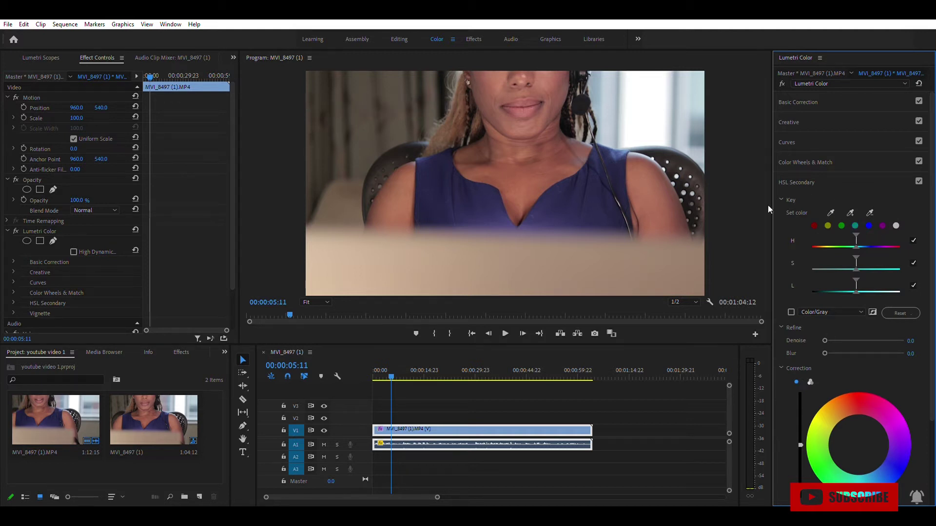
left_click(832, 211)
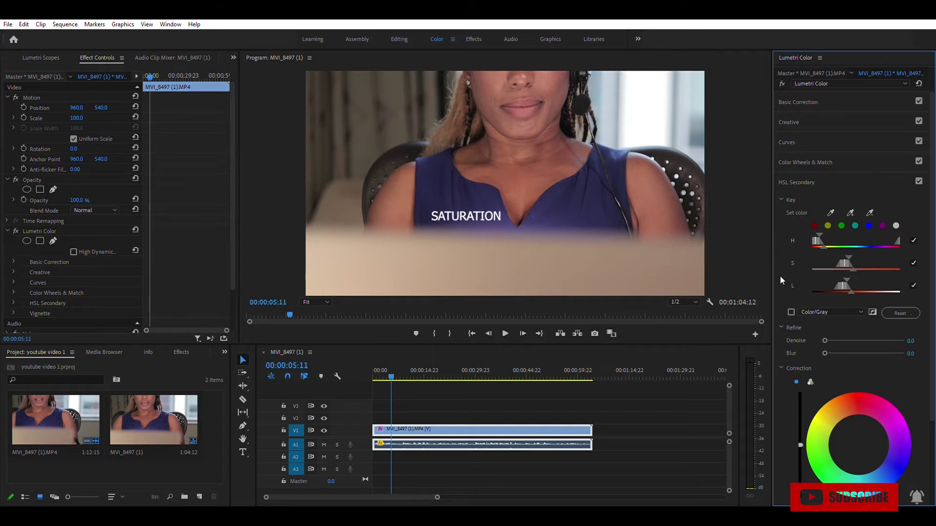
left_click(911, 262)
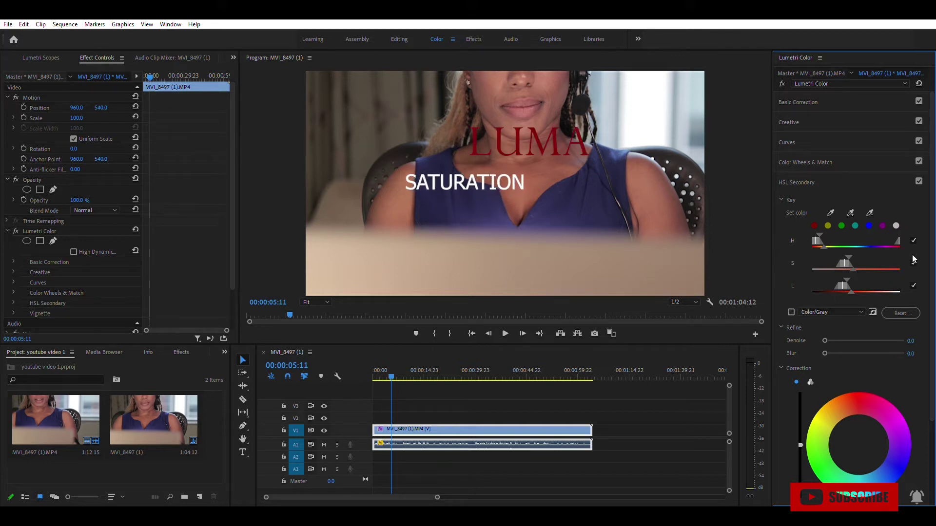
left_click(912, 263)
left_click(913, 285)
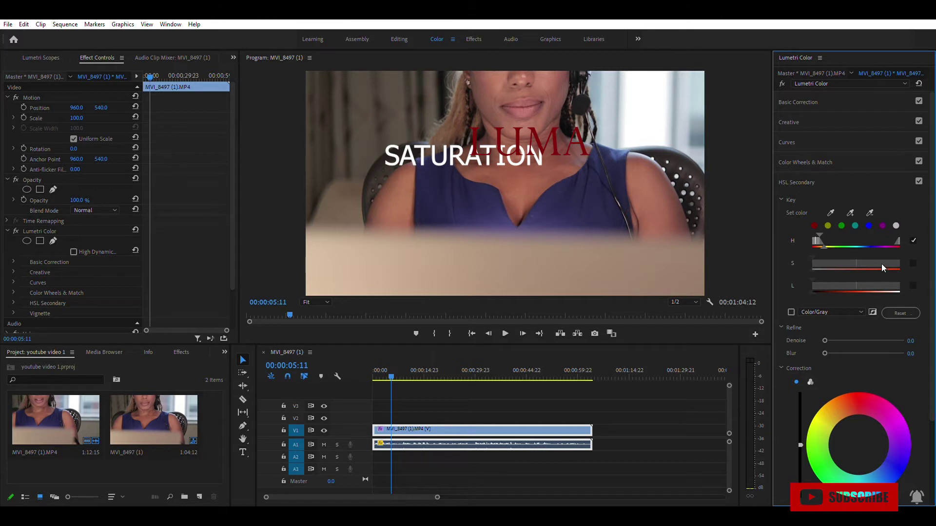
- Show the key as a Color/Gray mask and adjust the hue range around the skin tones
left_click(792, 310)
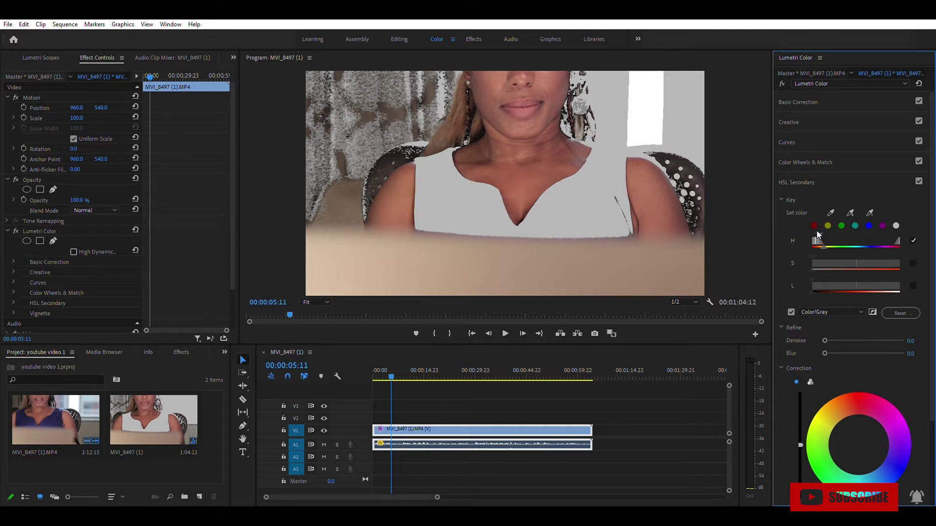
left_click_drag(818, 230, 815, 230)
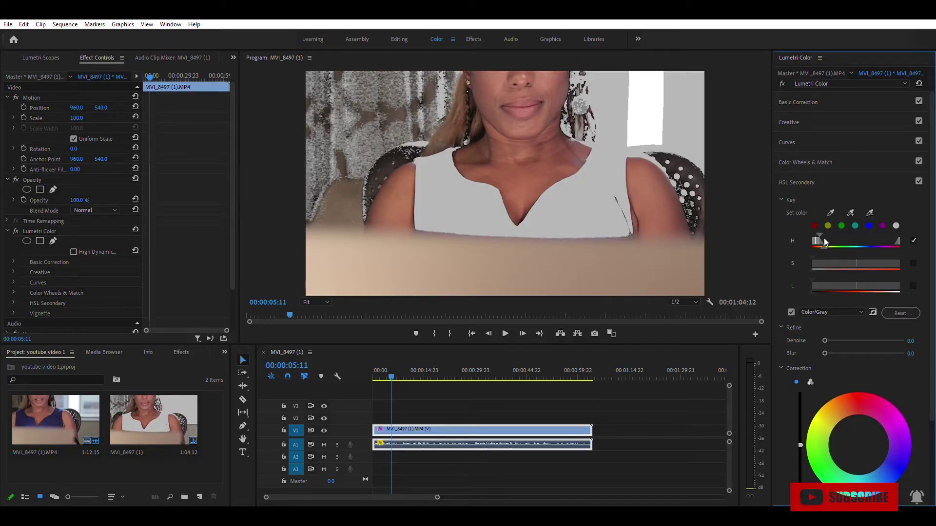
left_click_drag(825, 243, 825, 238)
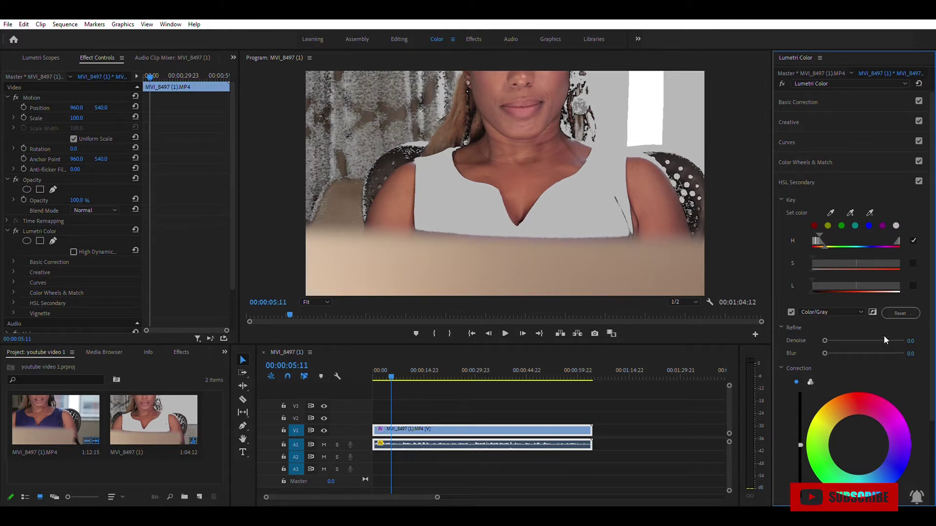
- Narrow the skin hue range while viewing the inverted mask, and restore the normal view with the mask hidden
left_click(873, 311)
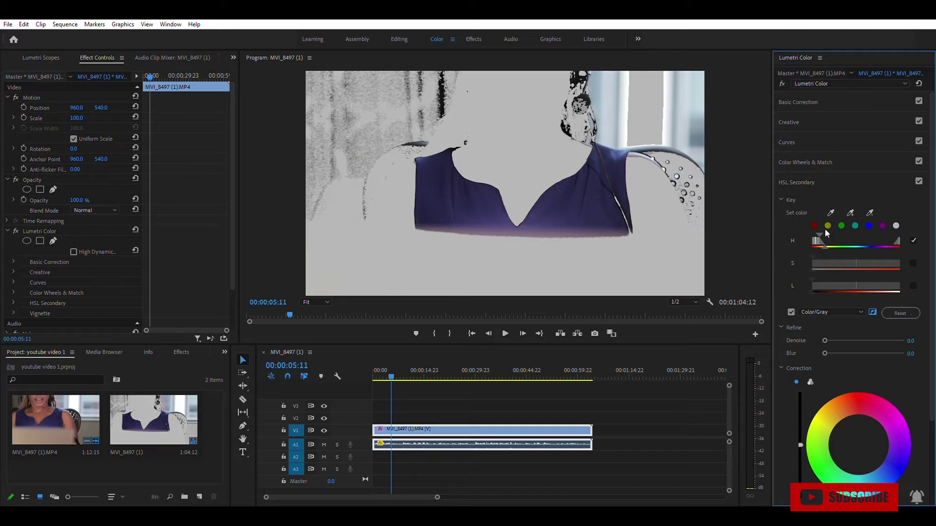
left_click_drag(829, 236, 821, 236)
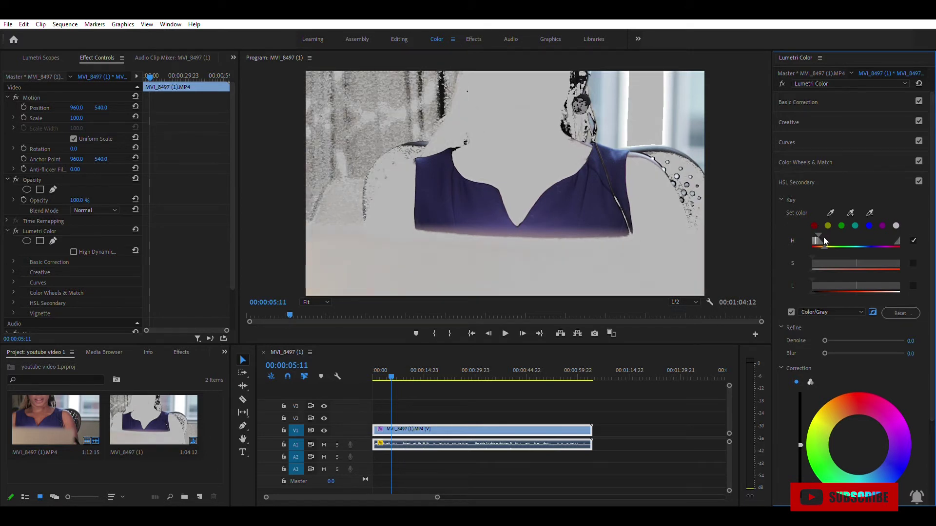
left_click_drag(822, 240, 826, 243)
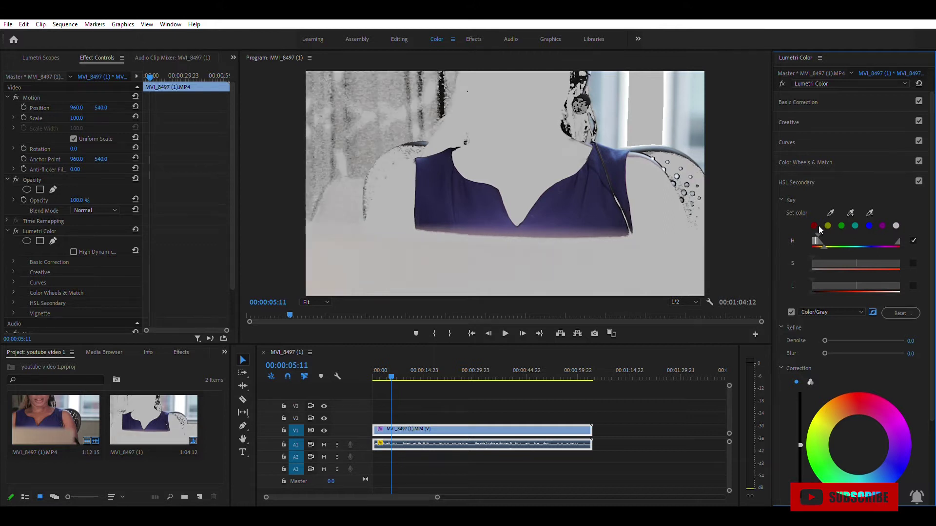
left_click_drag(823, 239, 819, 240)
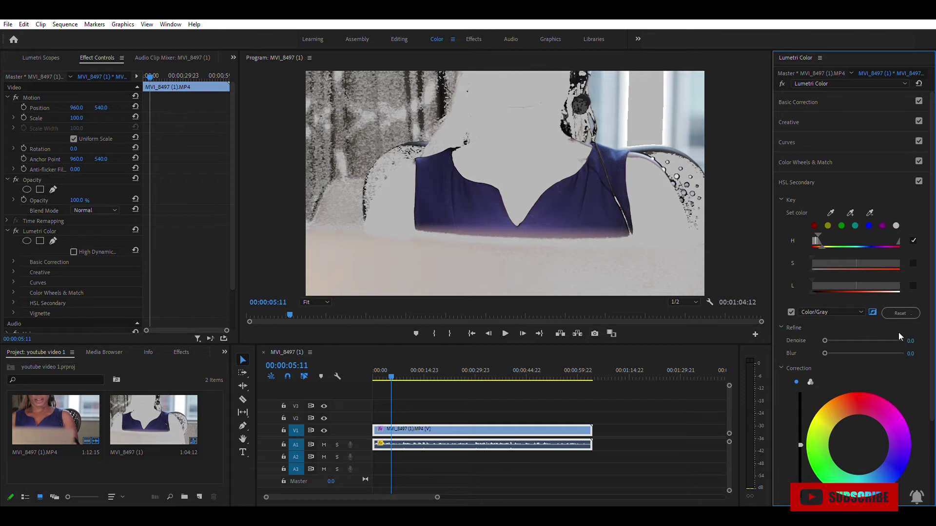
left_click(872, 312)
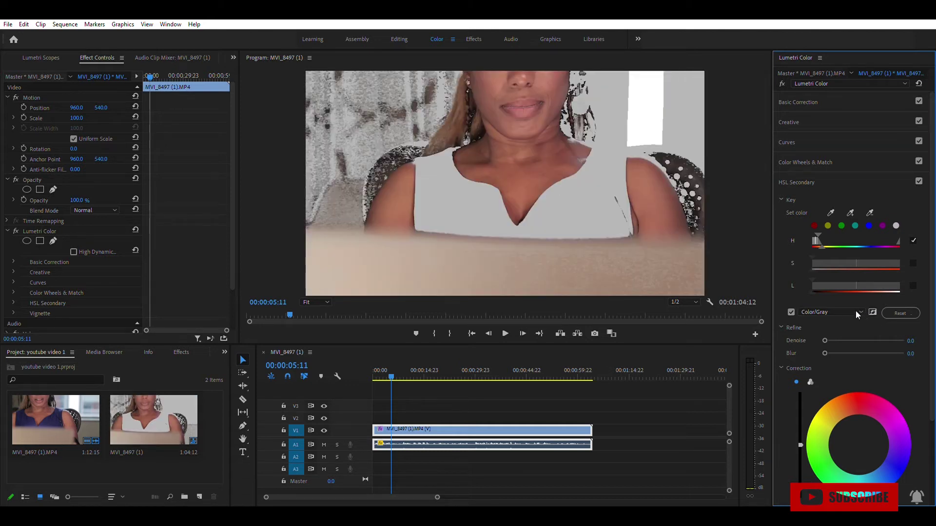
left_click(790, 311)
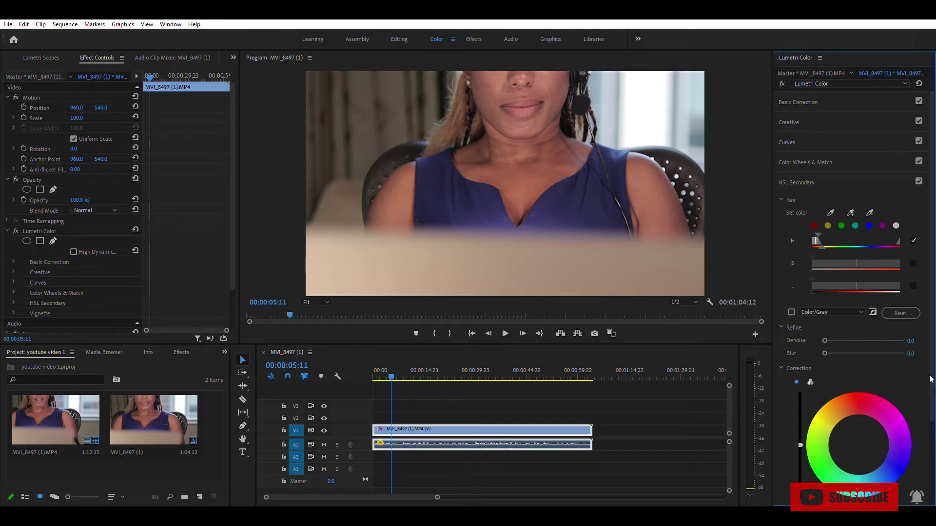
scroll(931, 379, "down", 5)
scroll(929, 379, "down", 3)
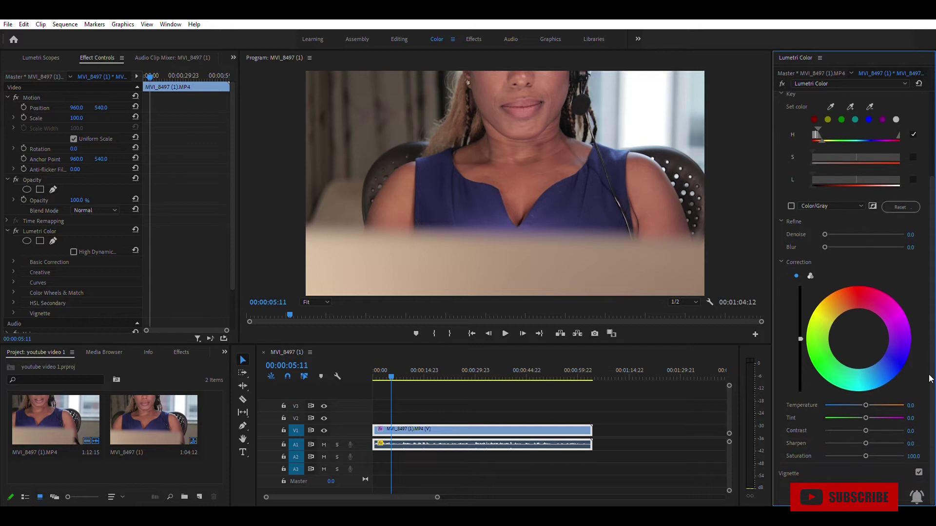
scroll(929, 379, "up", 6)
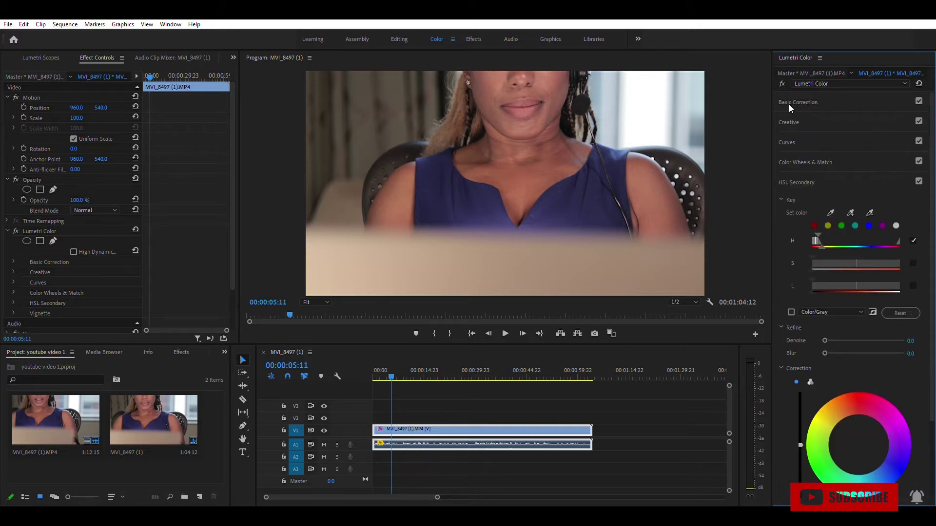
- Reduce saturation in the darkest tones on the Luma vs Sat curve, with an anchor point protecting the brighter tones
left_click(790, 134)
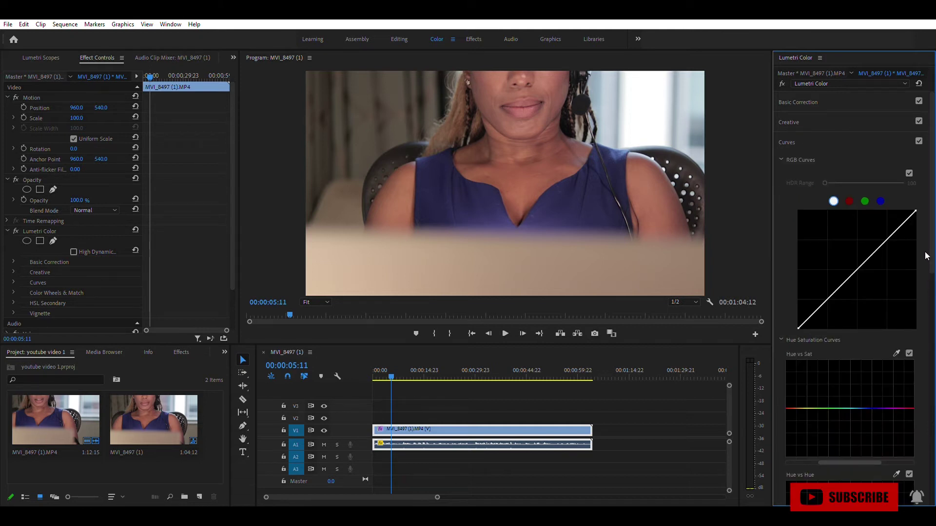
scroll(926, 258, "down", 12)
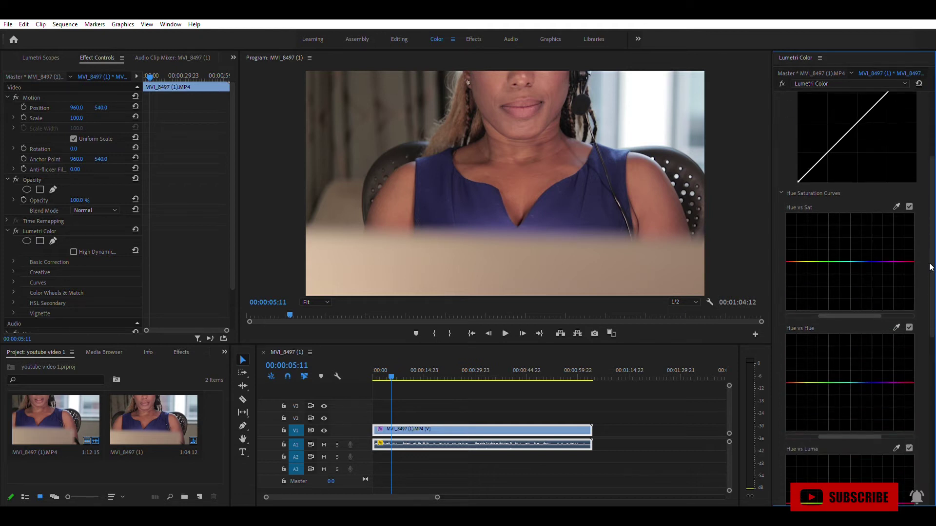
scroll(932, 271, "down", 3)
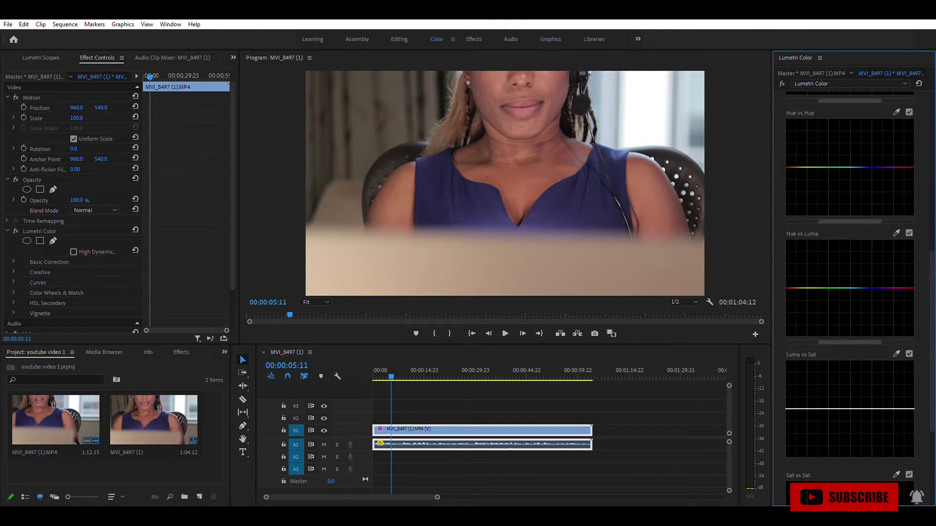
scroll(928, 244, "down", 8)
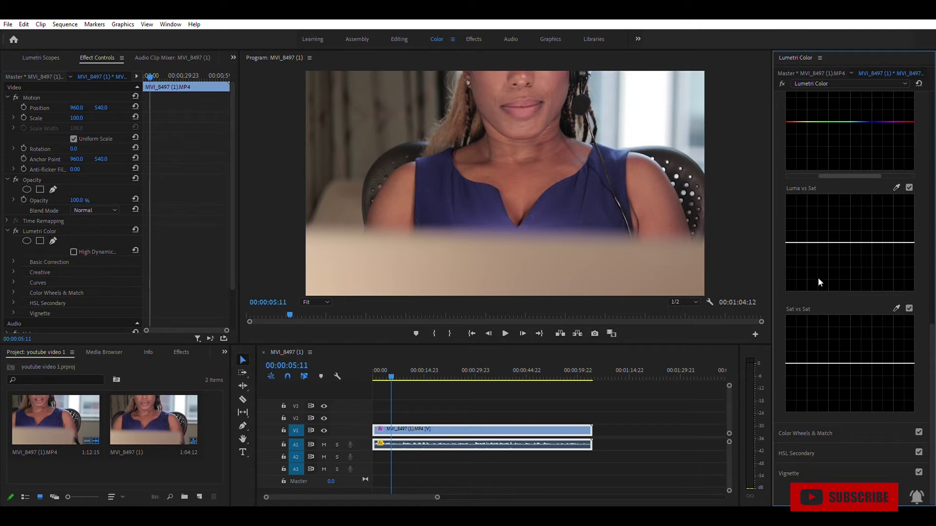
left_click(829, 242)
left_click(807, 236)
left_click_drag(807, 235, 798, 281)
- Add control points at yellow, orange and magenta on the Hue vs Sat curve to isolate the skin hues
scroll(923, 266, "up", 8)
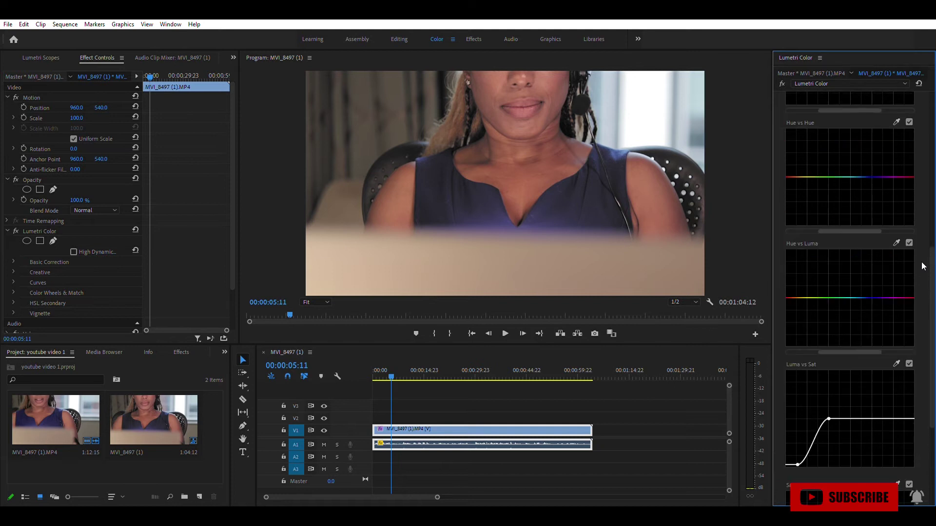
scroll(923, 266, "up", 6)
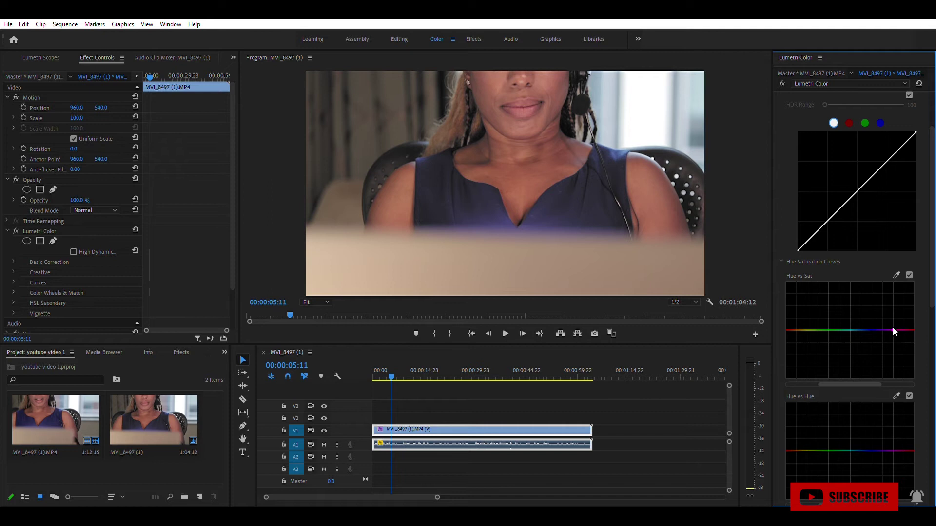
left_click(812, 330)
left_click(798, 330)
left_click(798, 329, "ctrl")
left_click(798, 329)
left_click(799, 326)
left_click(798, 328, "ctrl")
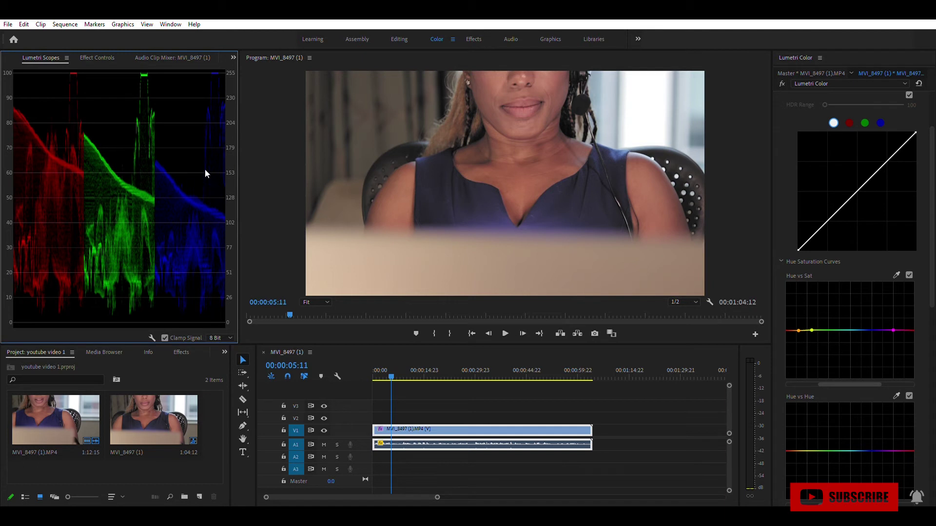
- Raise the orange point on the Hue vs Sat curve slightly to boost the skin tone saturation
left_click(800, 329)
left_click_drag(799, 324, 797, 313)
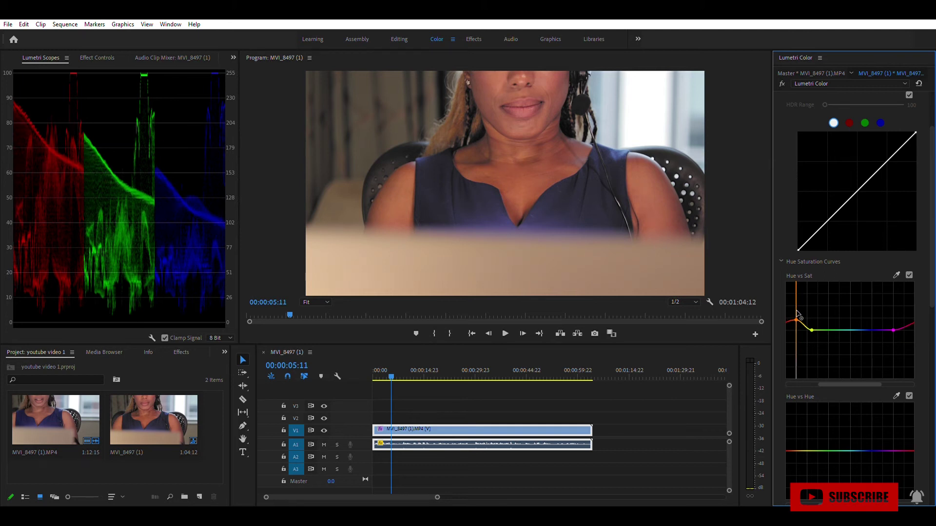
left_click_drag(797, 313, 798, 312)
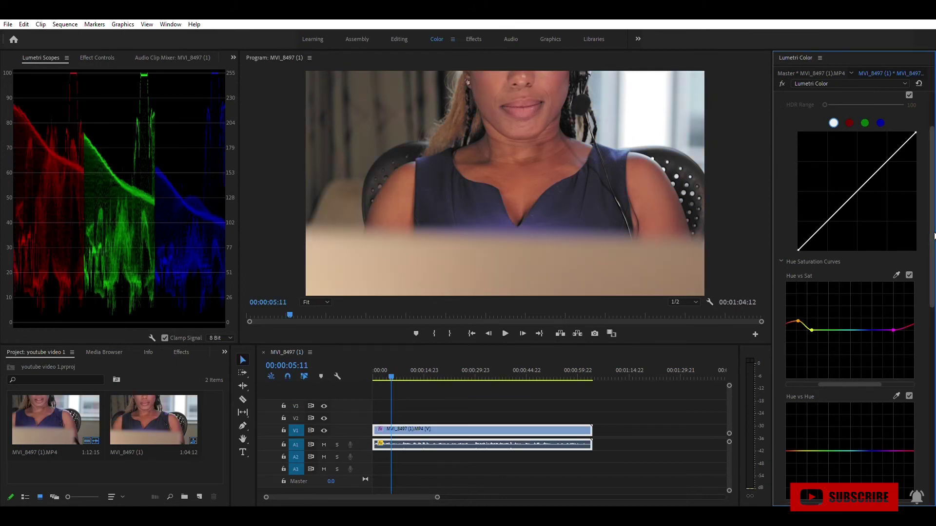
- Add midtone, highlight and shadow control points to the white RGB curve, spaced about a quarter of the range apart
scroll(928, 241, "up", 1)
scroll(927, 240, "up", 2)
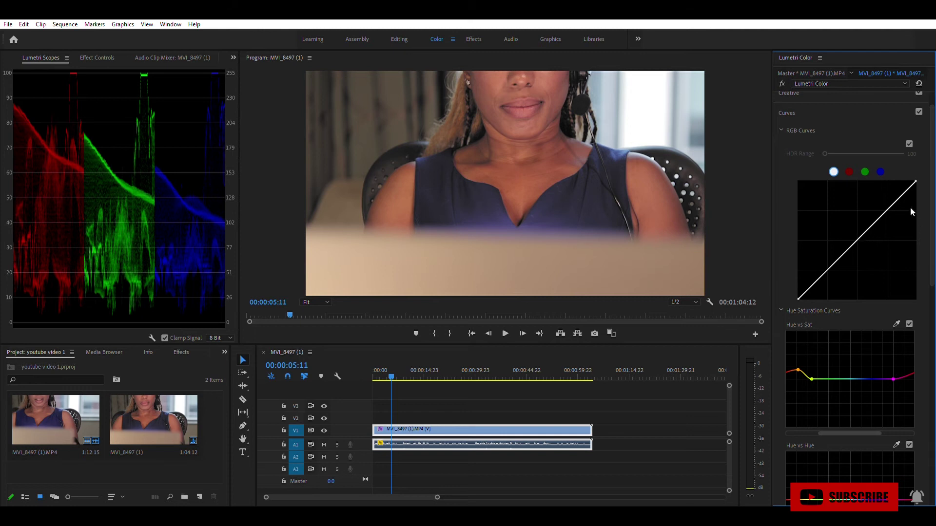
left_click(858, 237)
left_click(887, 209)
left_click(827, 269)
- Pull the shadow point of the white RGB curve slightly below the diagonal to darken the shadows
left_click_drag(830, 266, 828, 266)
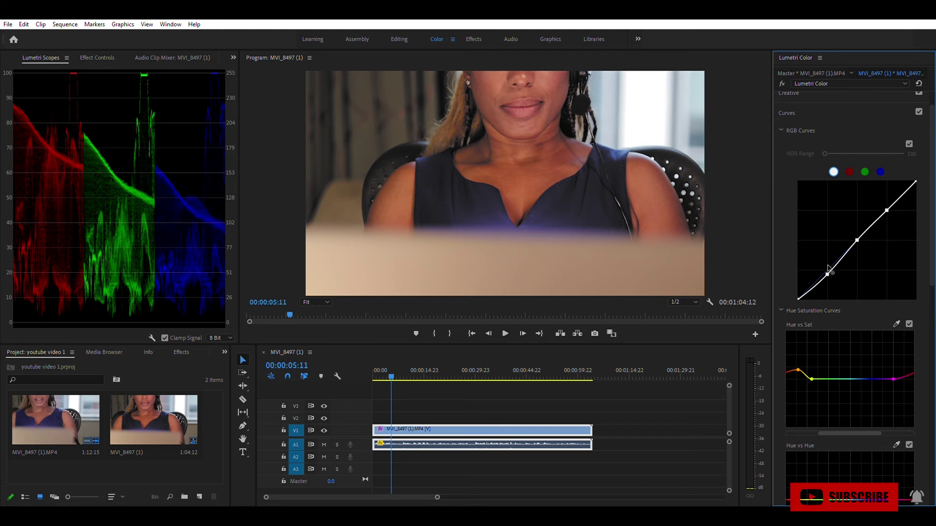
left_click_drag(828, 268, 830, 284)
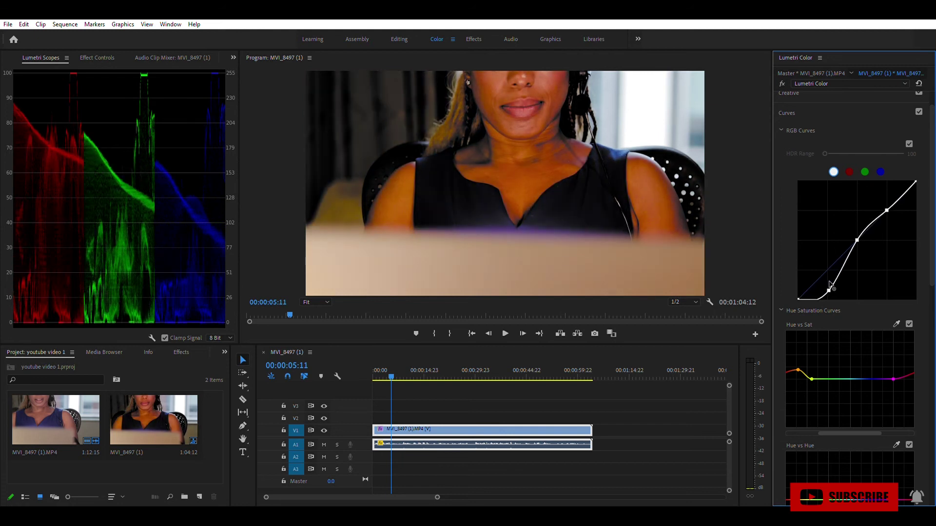
left_click_drag(830, 285, 824, 274)
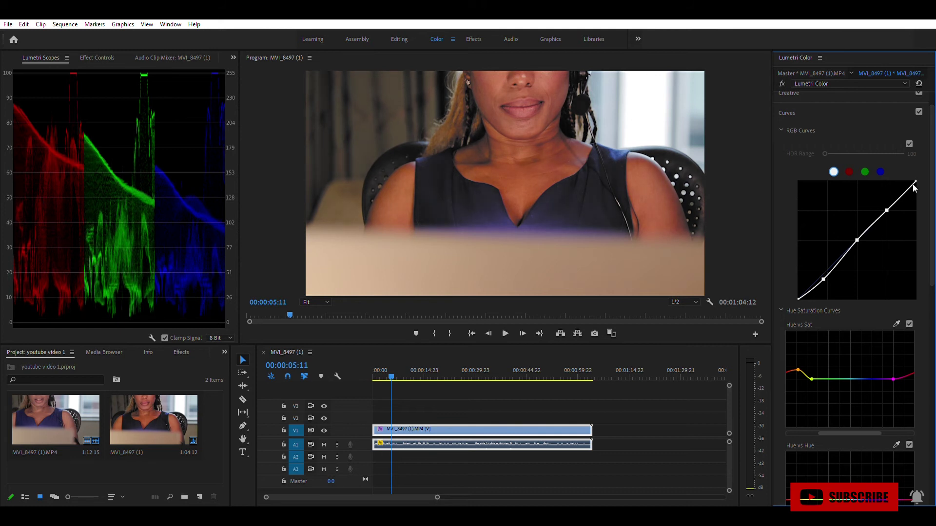
- Raise the highlight point of the white RGB curve slightly and fine-tune the shadow point into a gentle S-curve
left_click_drag(888, 204, 886, 201)
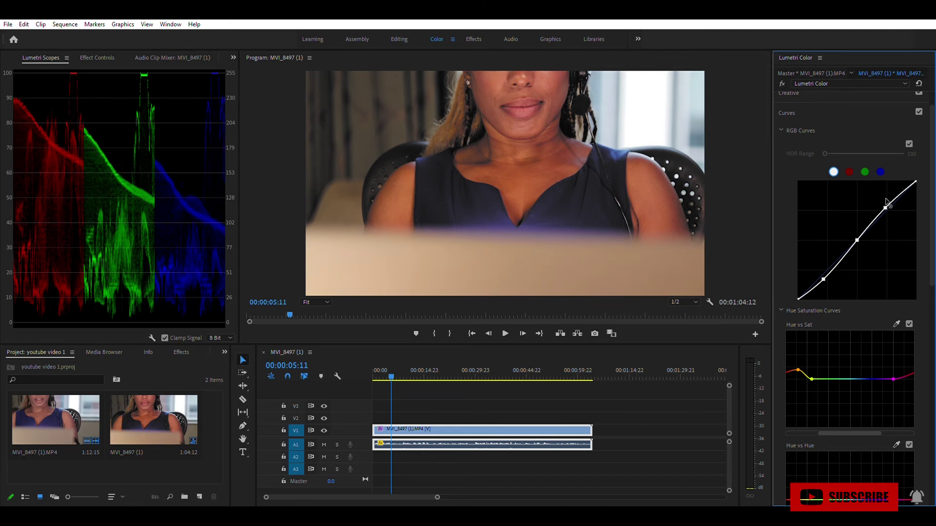
mouse_move(886, 200)
left_mouse_down()
mouse_move(893, 187)
mouse_move(875, 199)
mouse_move(898, 193)
mouse_move(891, 196)
left_mouse_up()
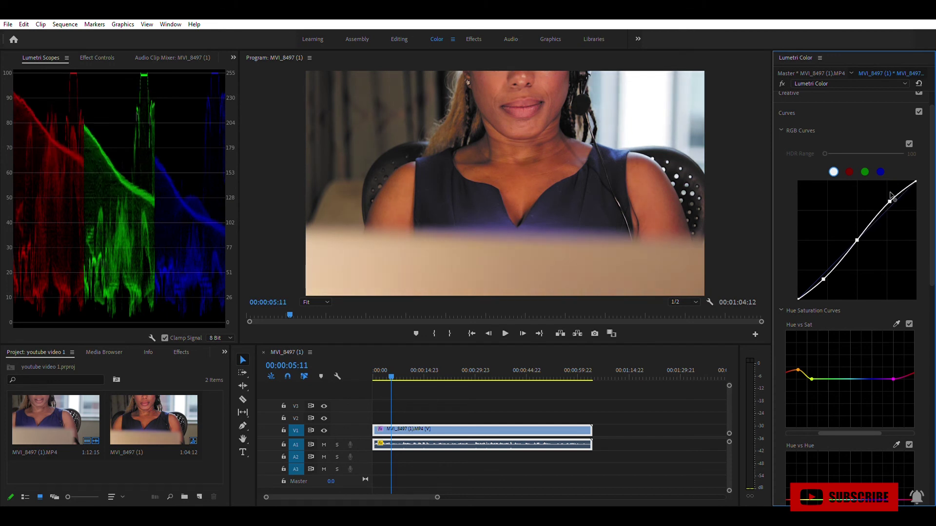
left_click_drag(891, 195, 889, 201)
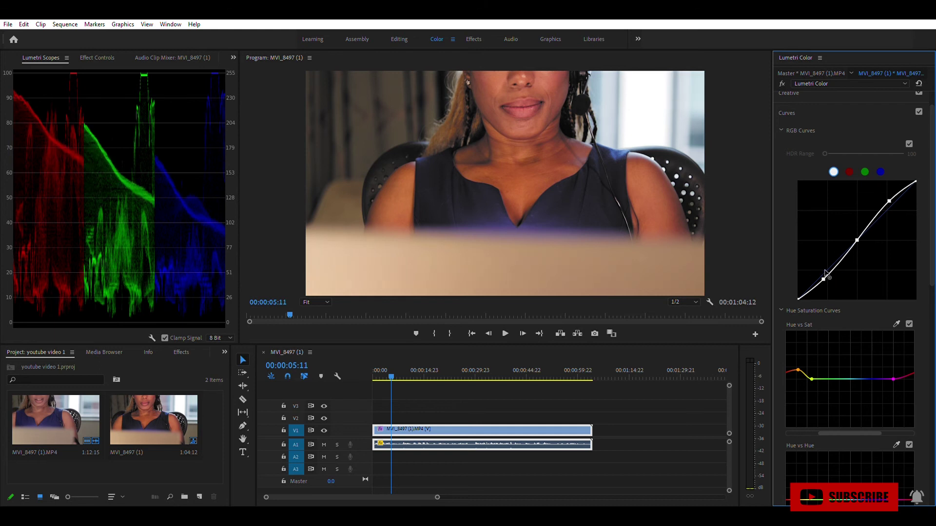
left_click_drag(825, 272, 823, 273)
- Open the Basic Correction settings and enlarge the Program monitor by shrinking the timeline area
scroll(930, 223, "up", 2)
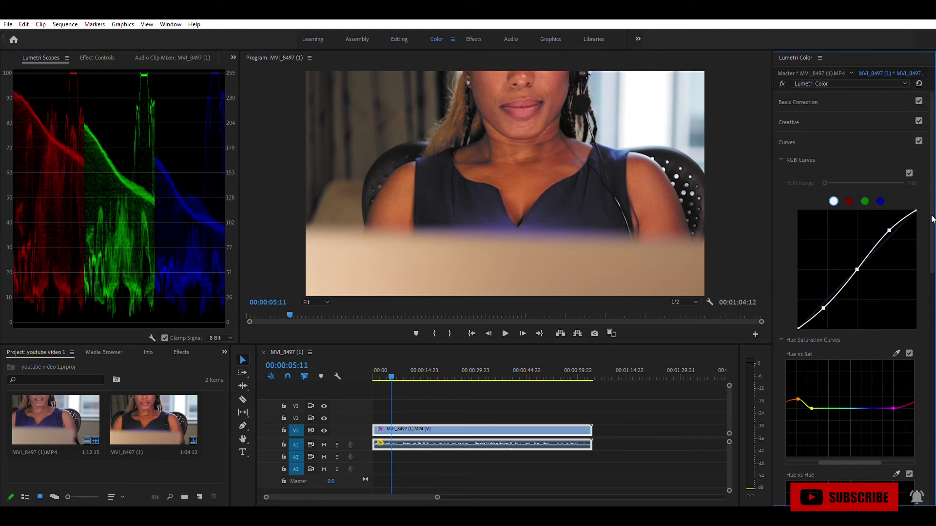
left_click(799, 93)
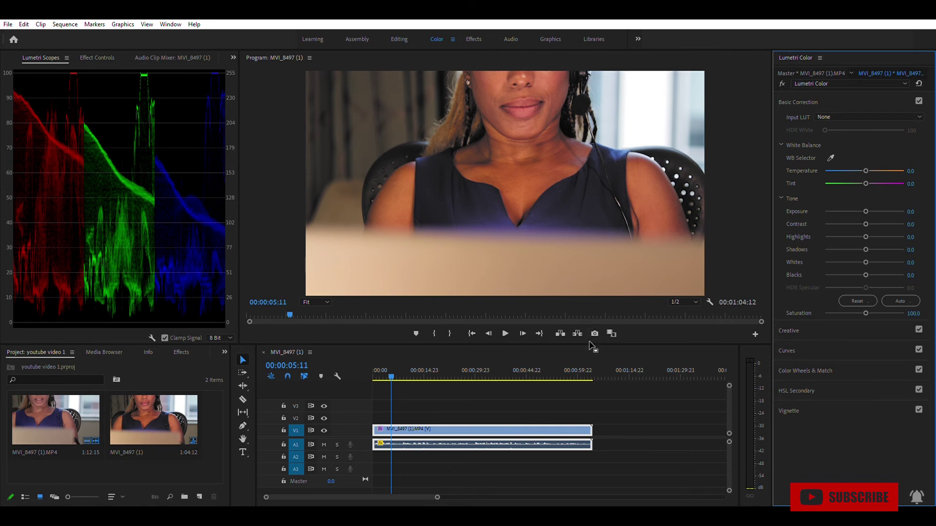
left_click_drag(525, 338, 504, 442)
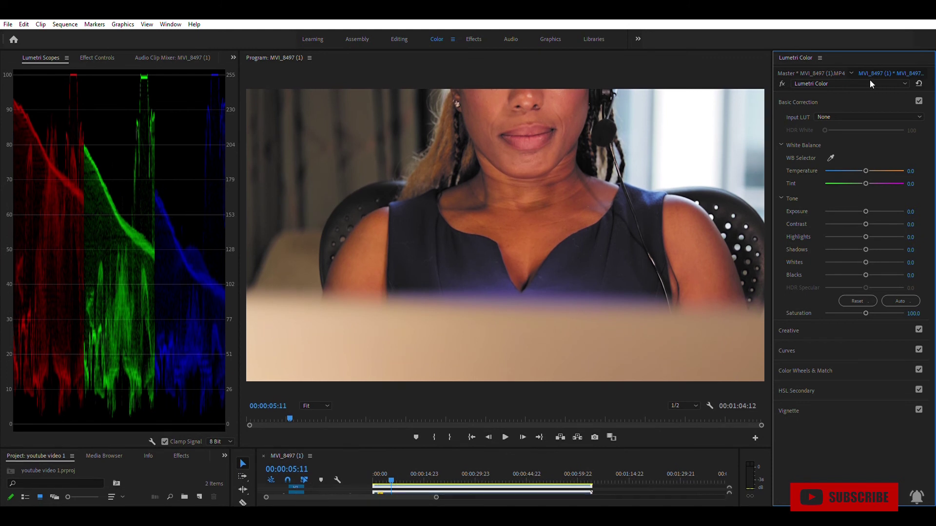
- Bypass and re-enable the Lumetri Color effect to compare the clip with and without the grade
left_click(781, 83)
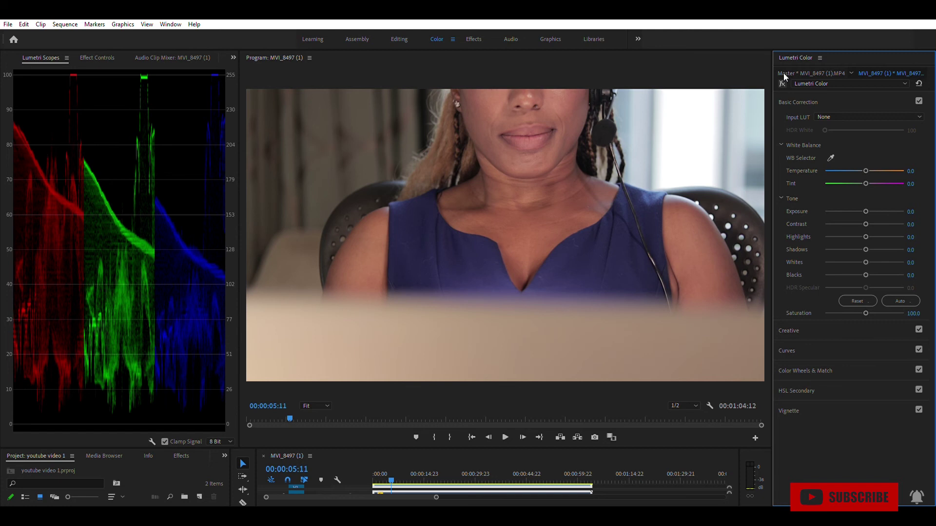
left_click(781, 83)
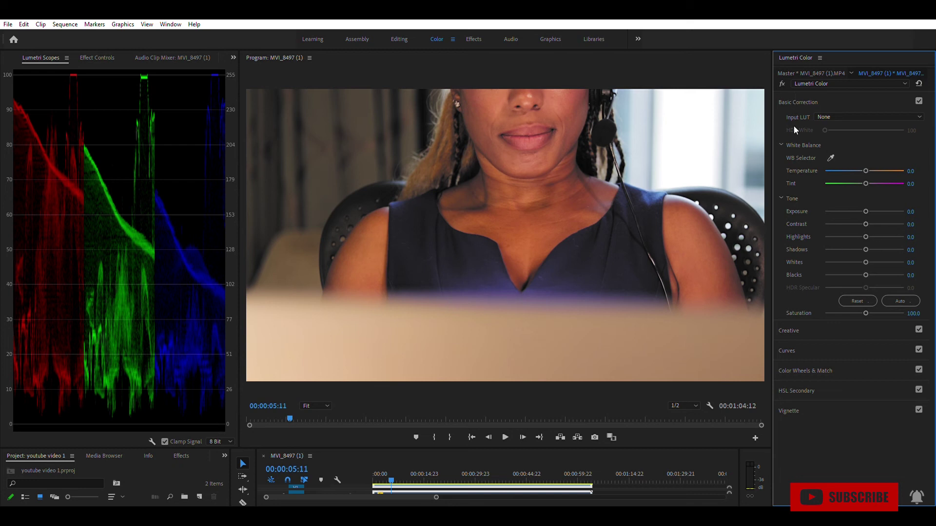
- Open the Creative settings and set the look's Intensity to 50
left_click(790, 330)
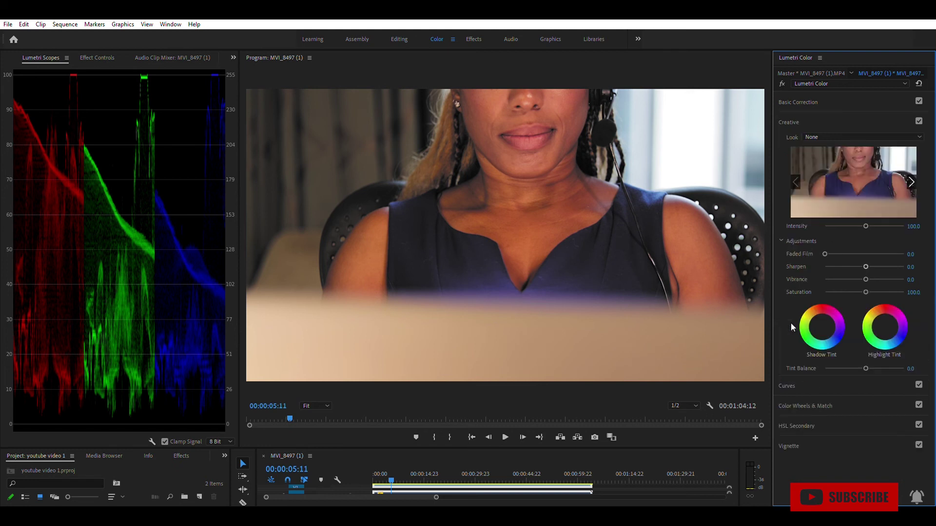
left_click_drag(916, 226, 888, 226)
left_click(917, 225)
type("50")
key("Return")
- Reduce the Creative Saturation to 92 to tone down the skin colour slightly
left_click_drag(913, 292, 906, 293)
left_click(911, 292)
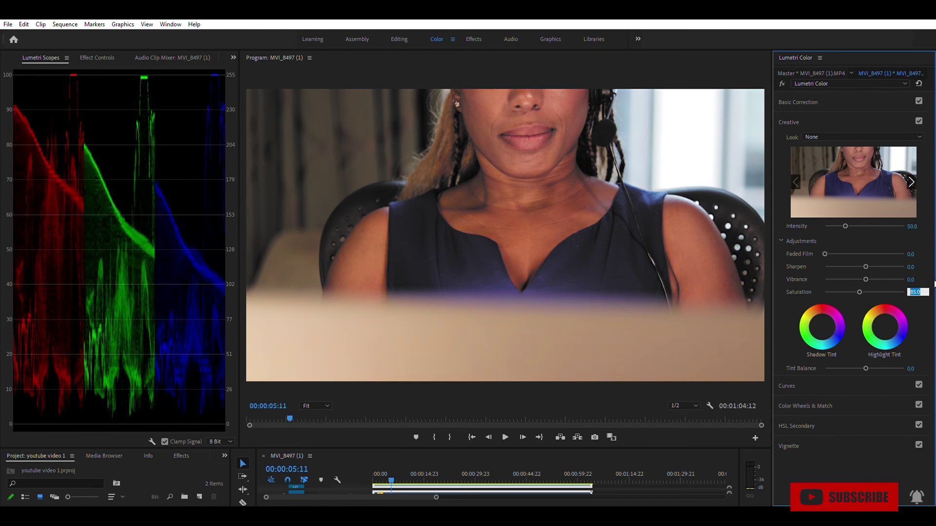
type("92")
key("Return")
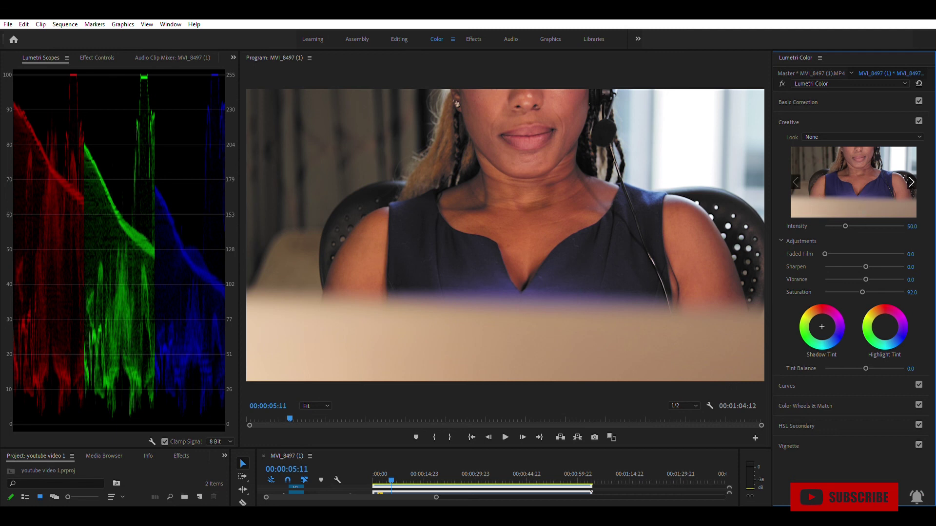
- Add a slight Faded Film effect of 2 in the Creative adjustments
left_click_drag(825, 254, 829, 253)
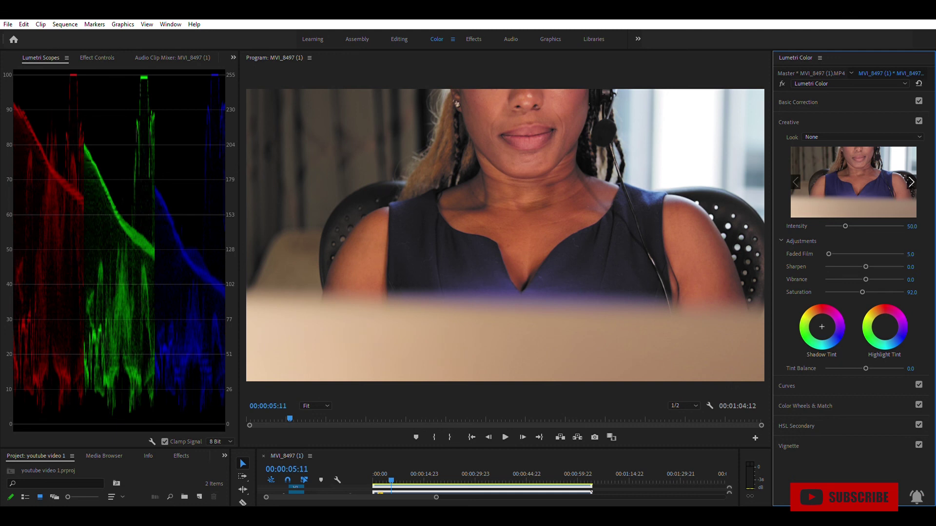
left_click(920, 252)
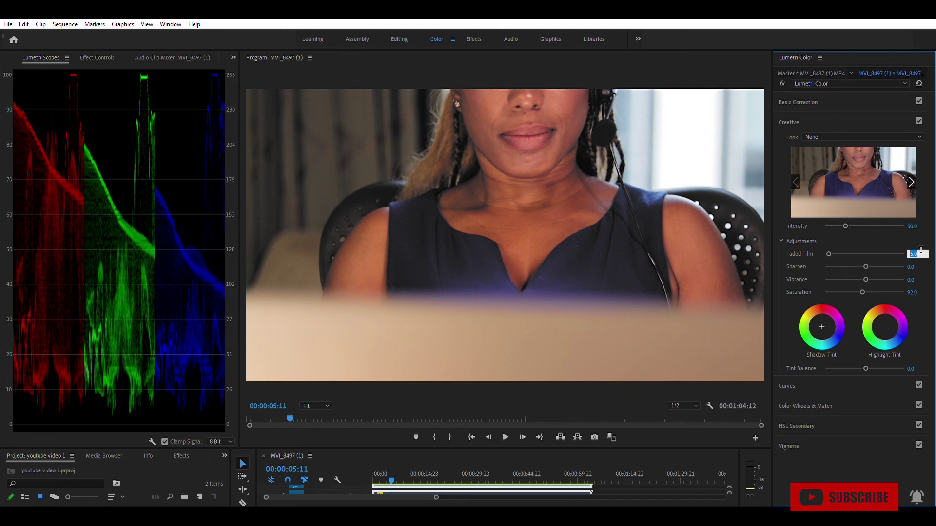
type("2")
key("Return")
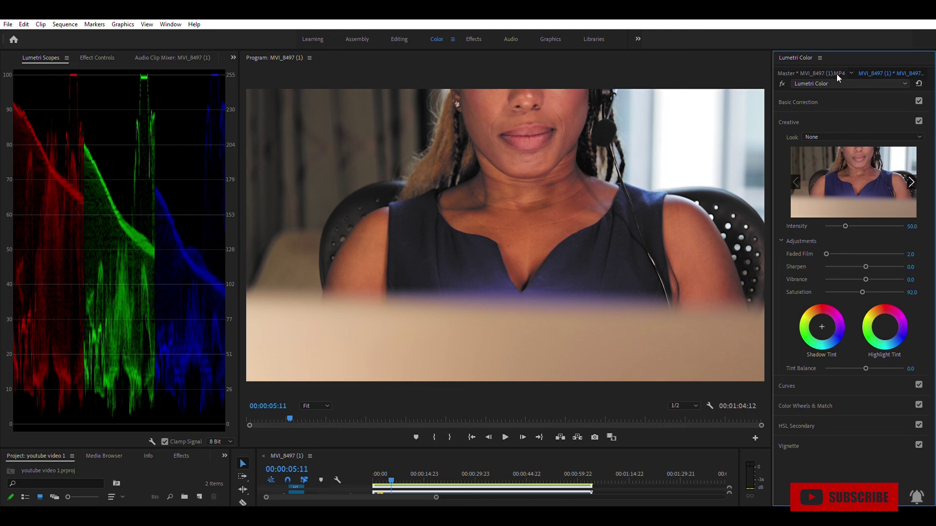
- Toggle the Lumetri Color effect off and back on to check the Creative adjustments against the ungraded clip
left_click(782, 82)
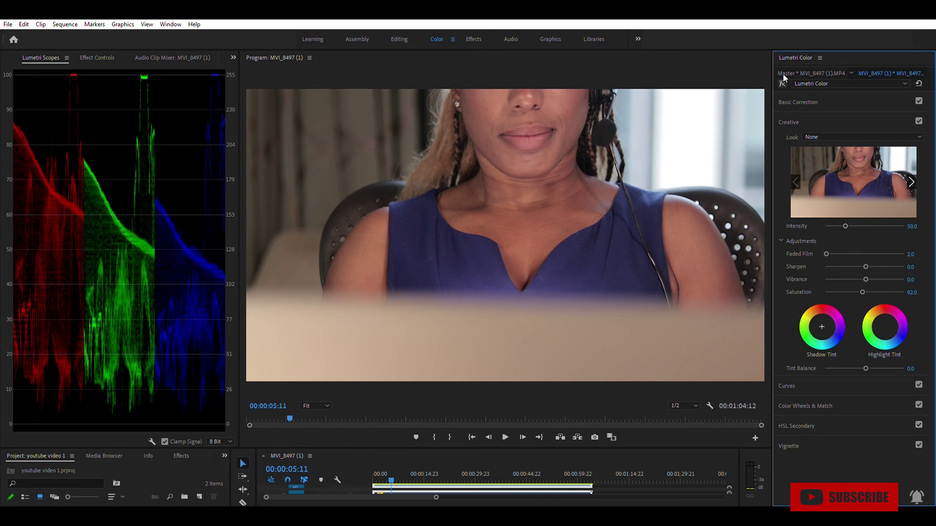
left_click(783, 74)
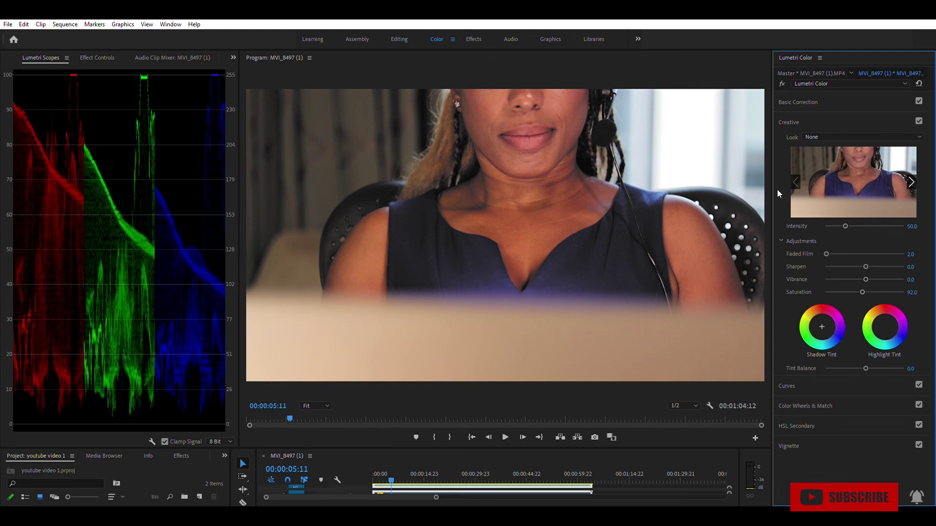
- Lower the Creative look's Intensity to about 30
left_click_drag(911, 226, 902, 226)
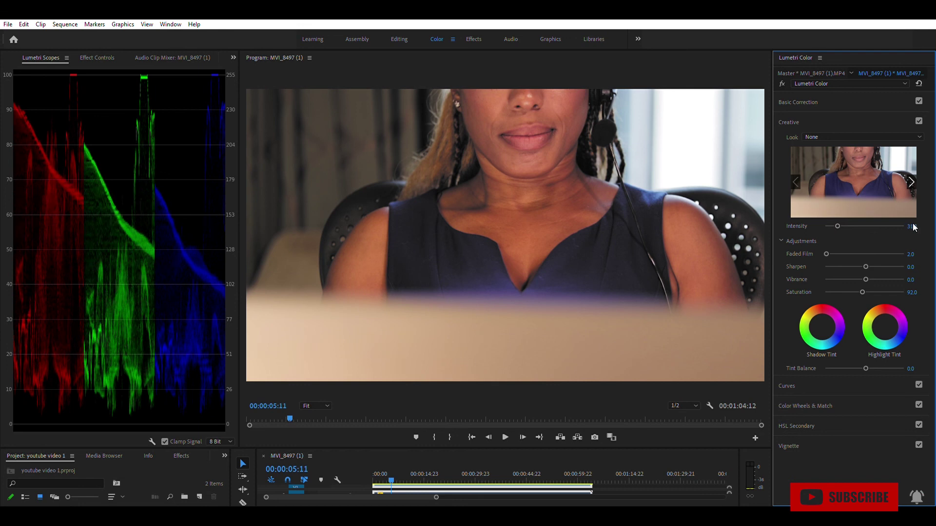